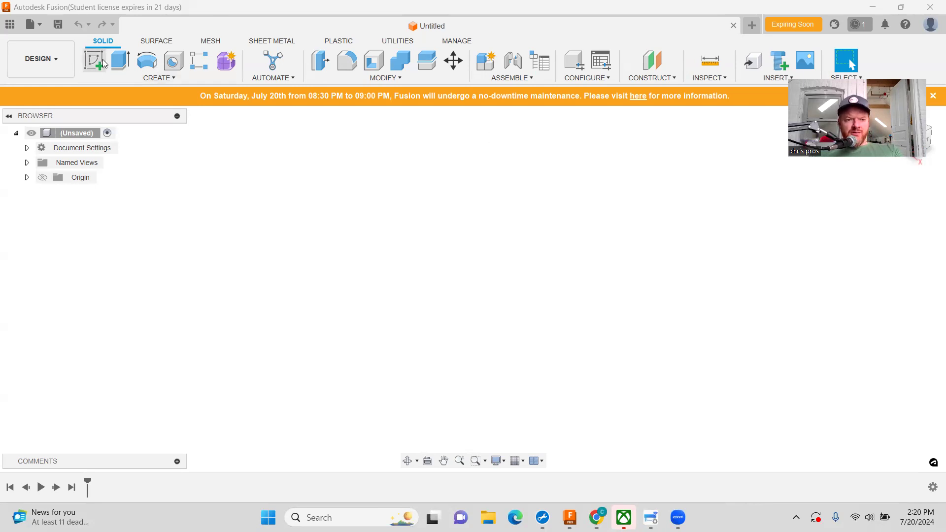
Step: Start a new sketch on the vertical XZ origin plane
left_click(166, 74)
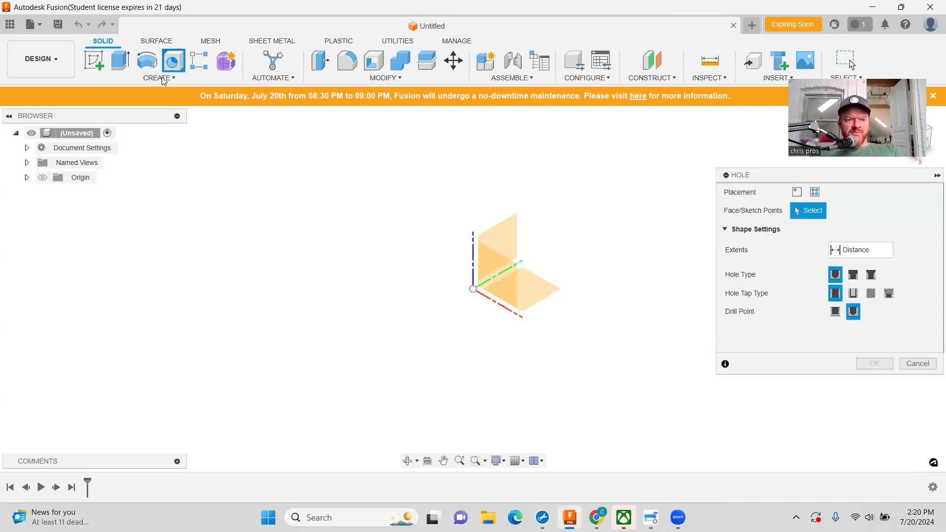
left_click(158, 78)
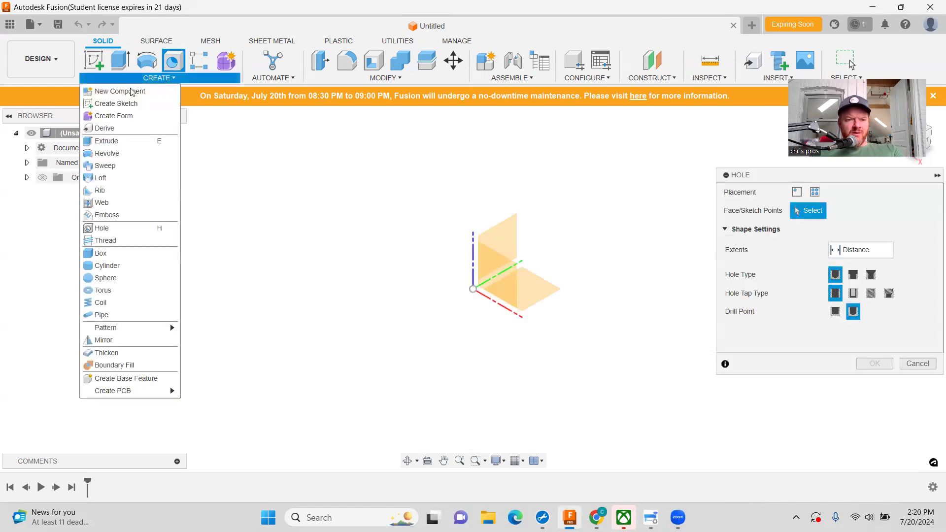
left_click(96, 60)
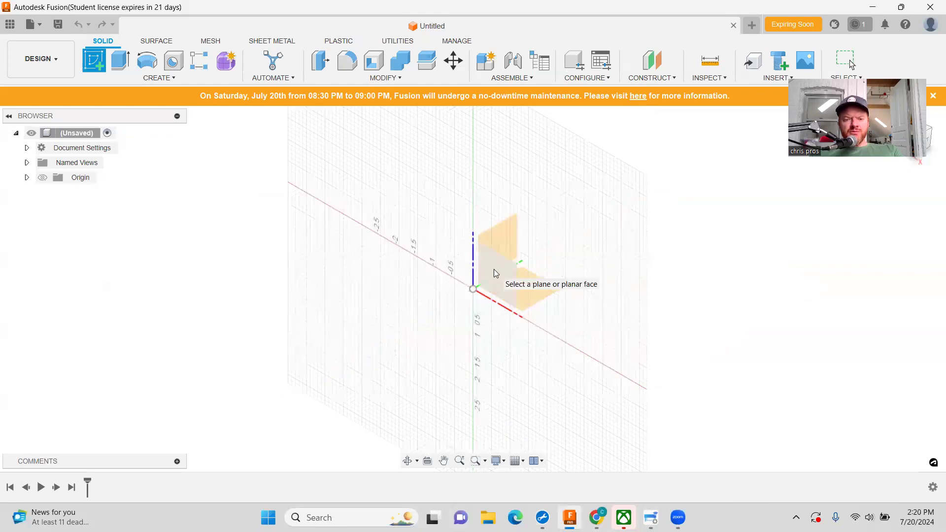
left_click(493, 269)
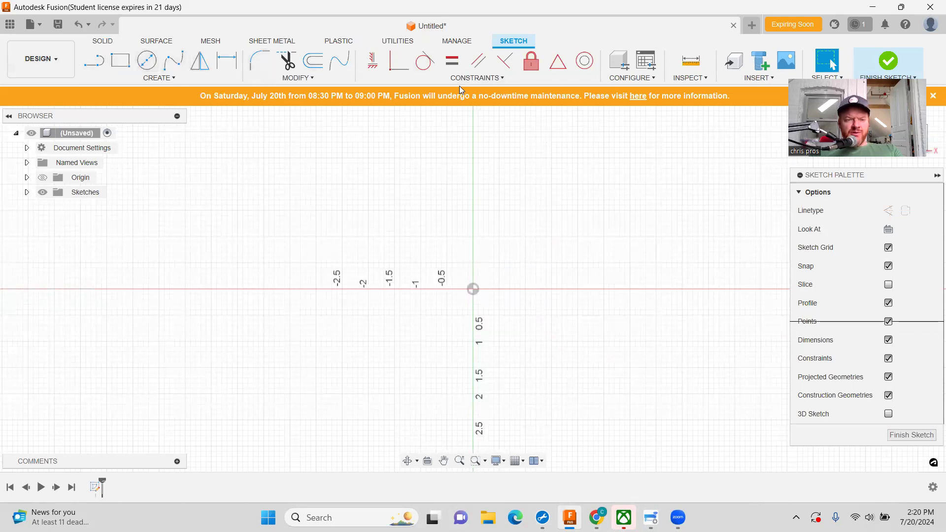
Step: Draw a closed triangle with the Line tool, one corner on the origin and a vertical side about 2.5 in toward negative X
left_click(96, 64)
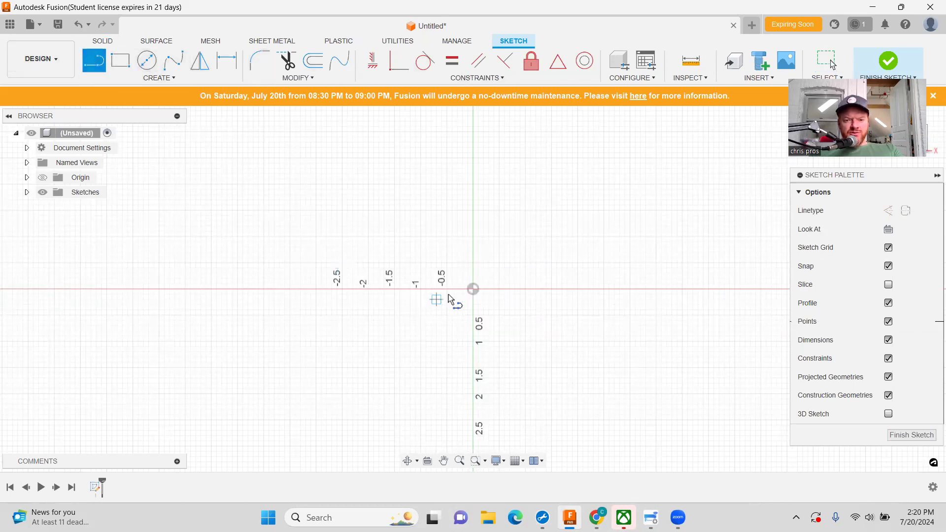
left_click(472, 289)
left_click(342, 173)
left_click(342, 383)
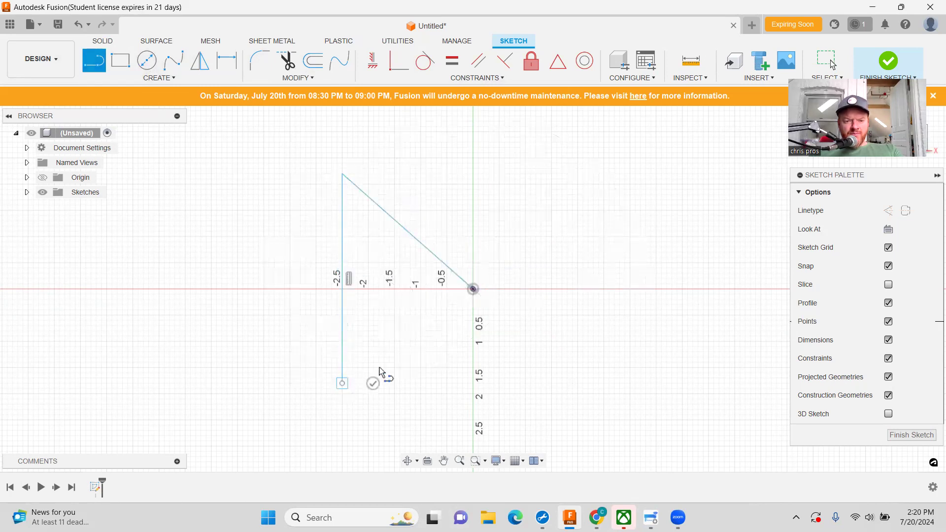
left_click(473, 289)
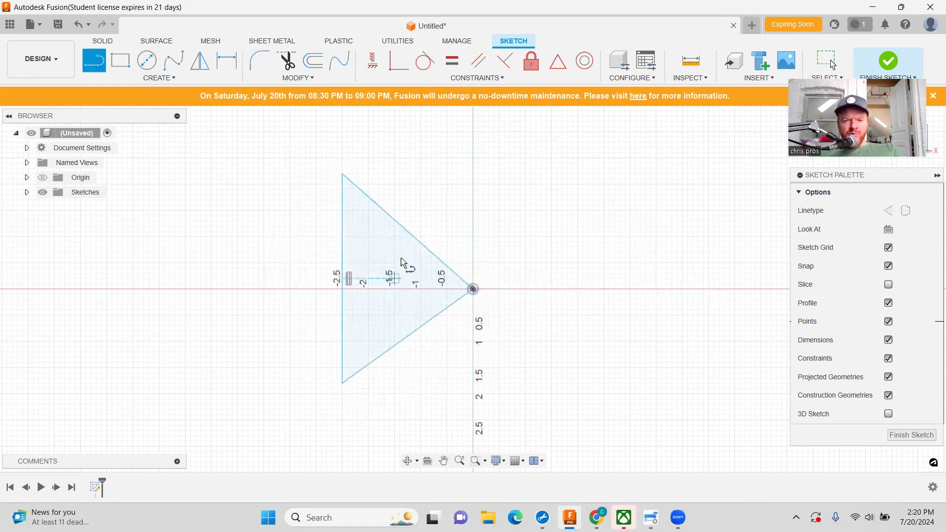
Step: Draw three connected lines beyond the first triangle: a vertical side, a long diagonal and an upper edge about 2.25 in long
left_click(164, 215)
left_click(164, 399)
left_click(284, 210)
scroll(172, 219, "up", 5)
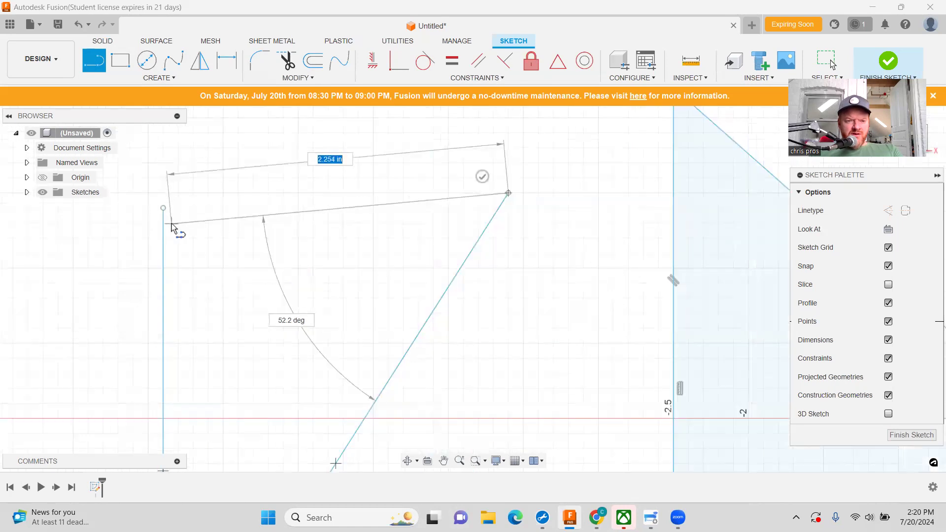
left_click(172, 219)
scroll(231, 345, "down", 5)
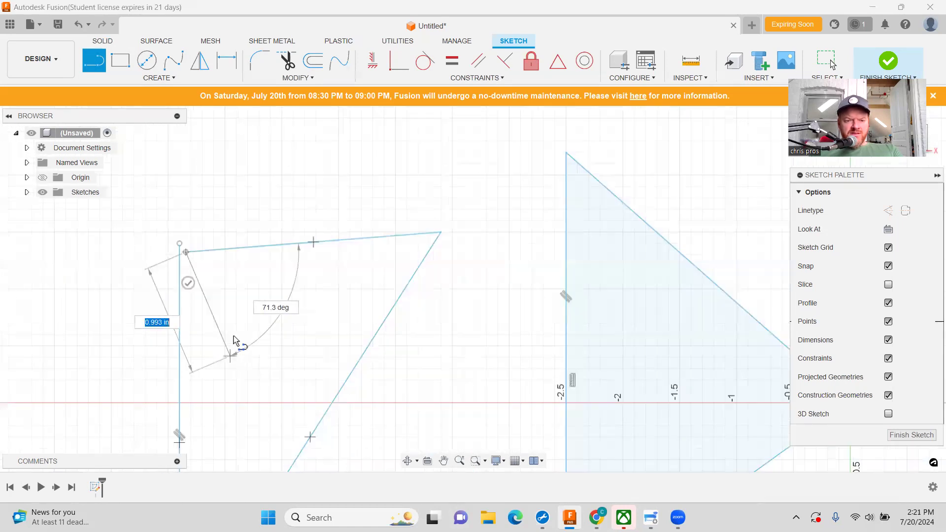
Step: Close the small gap at the second shape's upper corner with a short line joining the vertical side to the upper edge
scroll(154, 370, "down", 2)
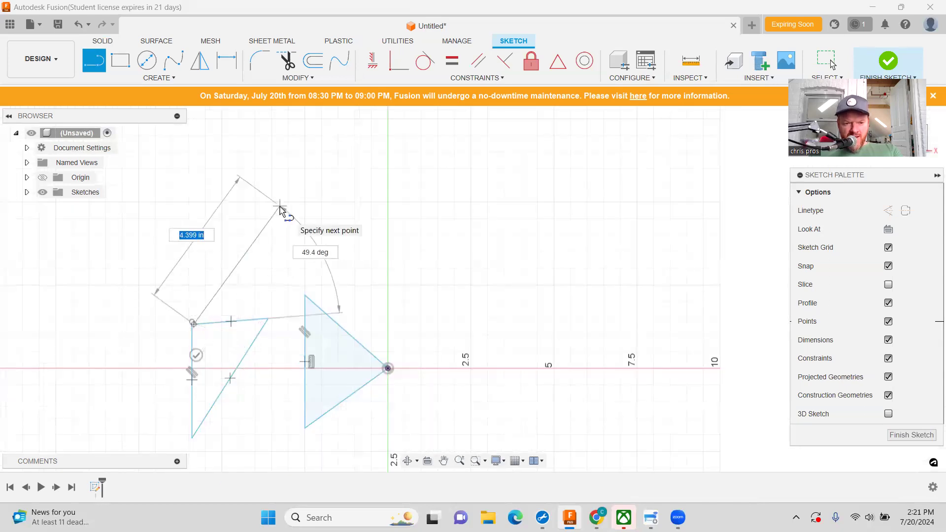
scroll(167, 281, "up", 3)
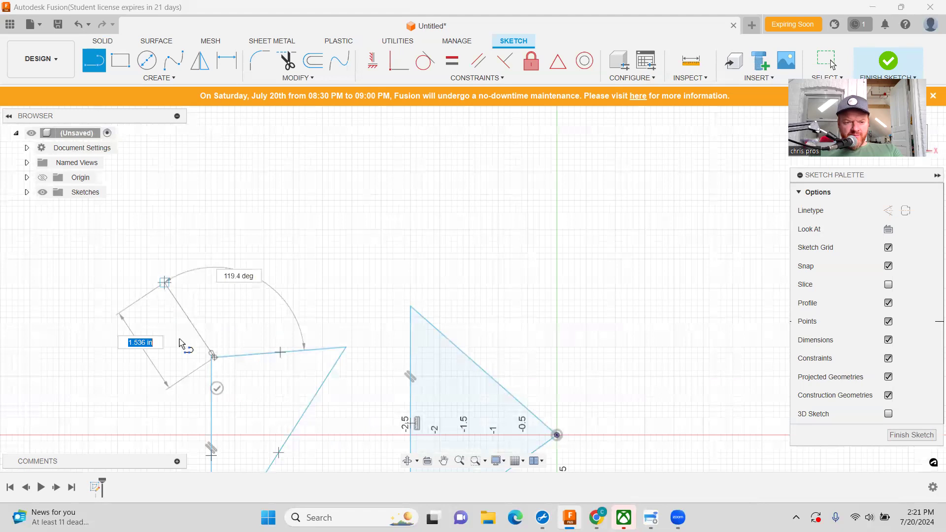
scroll(394, 180, "up", 10)
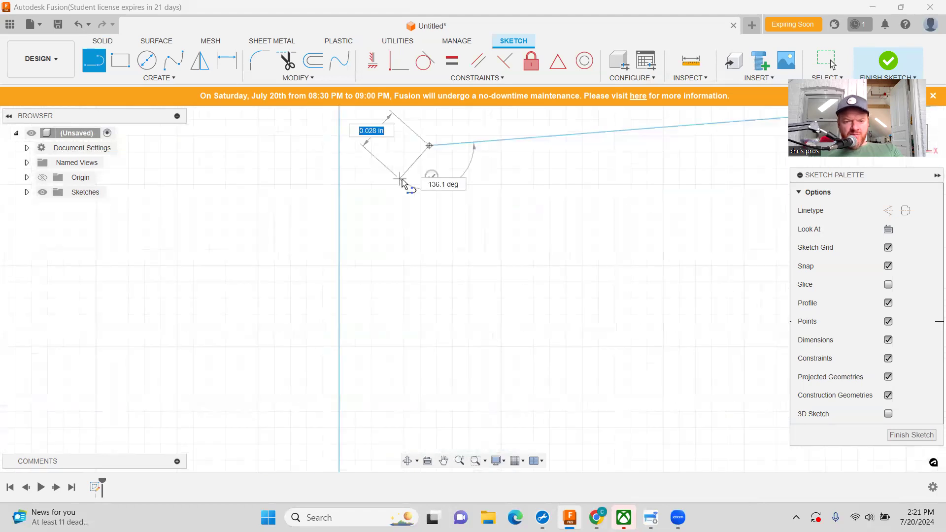
scroll(396, 182, "down", 2)
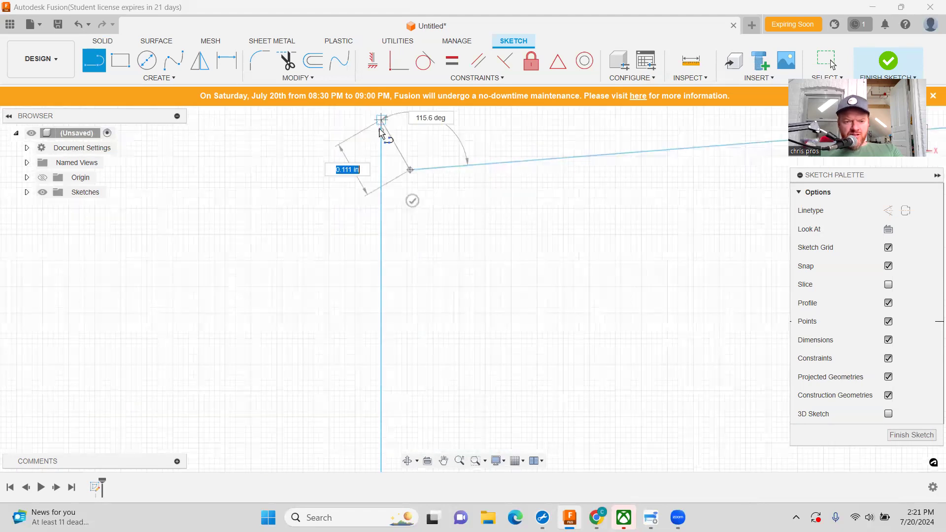
left_click(380, 129)
left_click(411, 170)
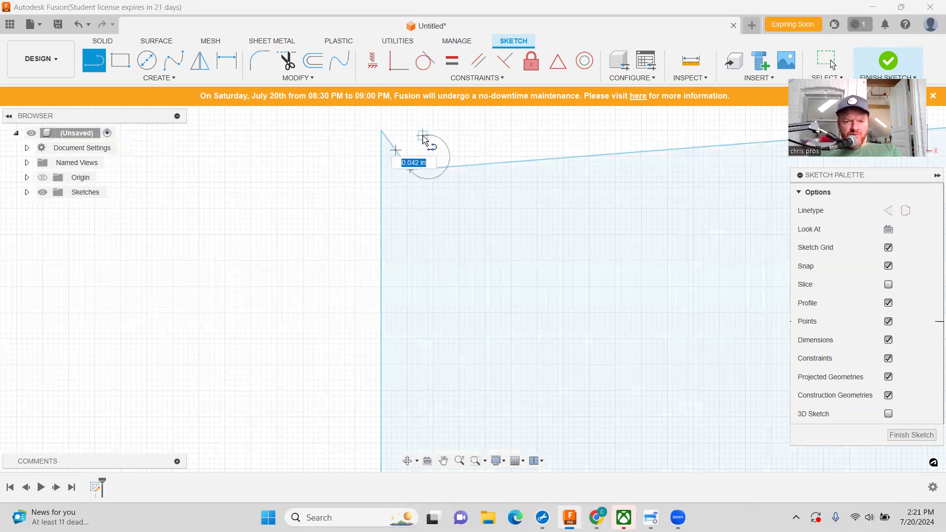
key("Escape")
key("Escape")
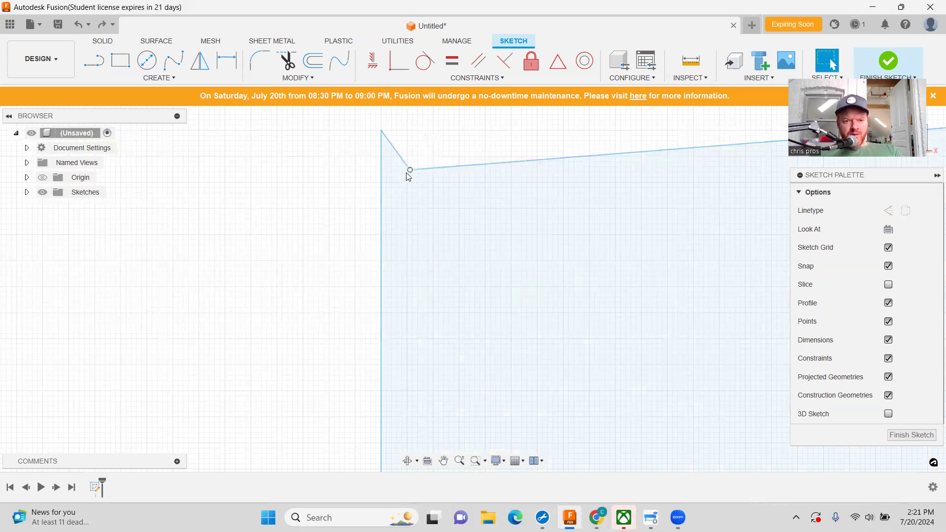
Step: Move the inner point of the short closing line up level with the top of the vertical side to straighten the corner
left_click_drag(410, 170, 429, 130)
scroll(496, 168, "down", 1)
scroll(496, 168, "down", 1)
scroll(501, 194, "down", 2)
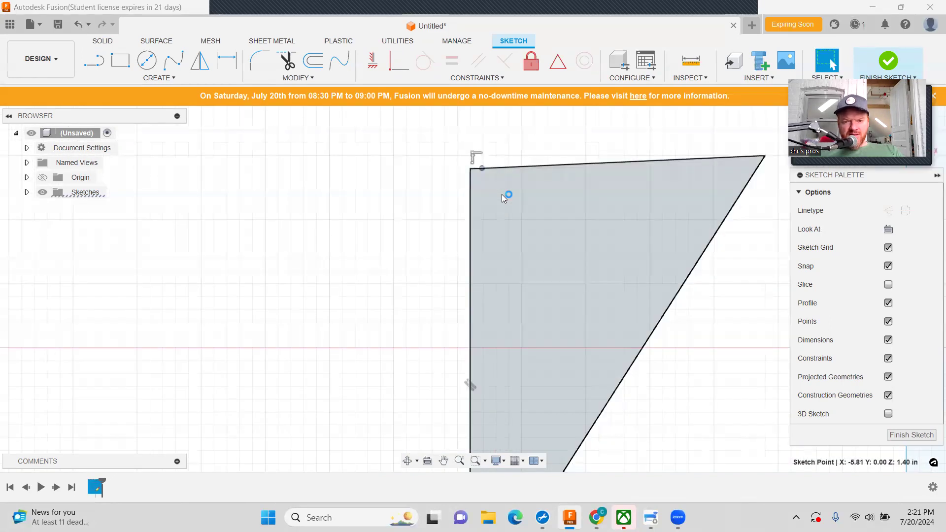
middle_click_drag(505, 230, 468, 223)
scroll(468, 223, "down", 3)
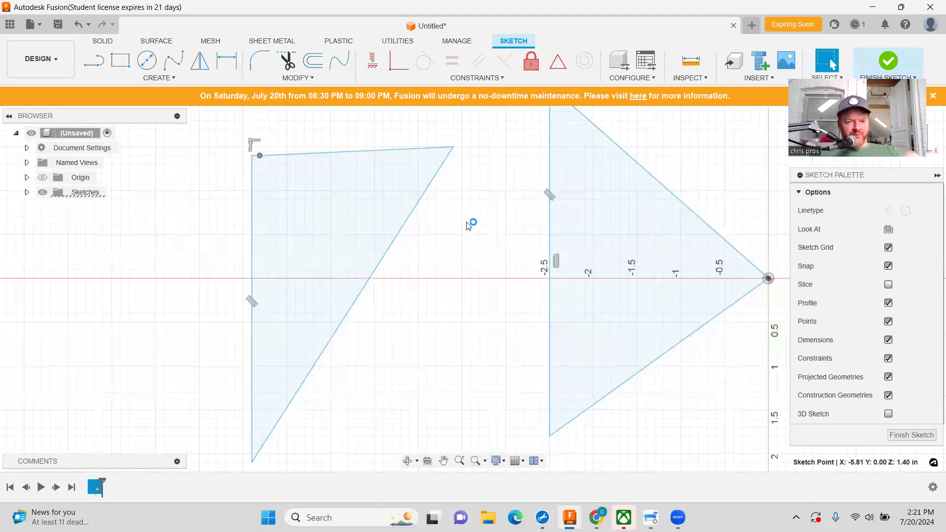
Step: Sketch a 2-point rectangle about 2.3 in wide and 2 in high beside the second triangle, on its outer side
left_click(119, 60)
left_click(128, 249)
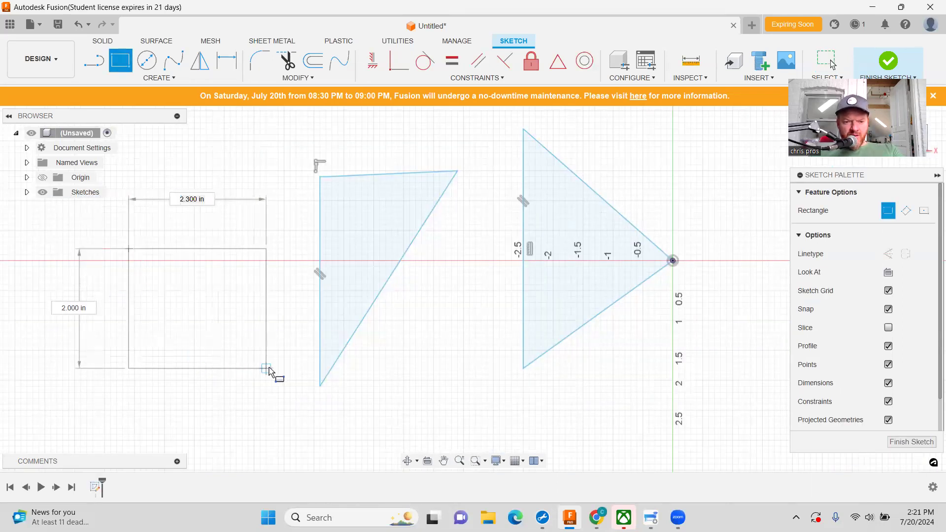
left_click(266, 368)
Step: Sketch a center rectangle above the first rectangle, 1 in wide and 1 in high
right_click(121, 63)
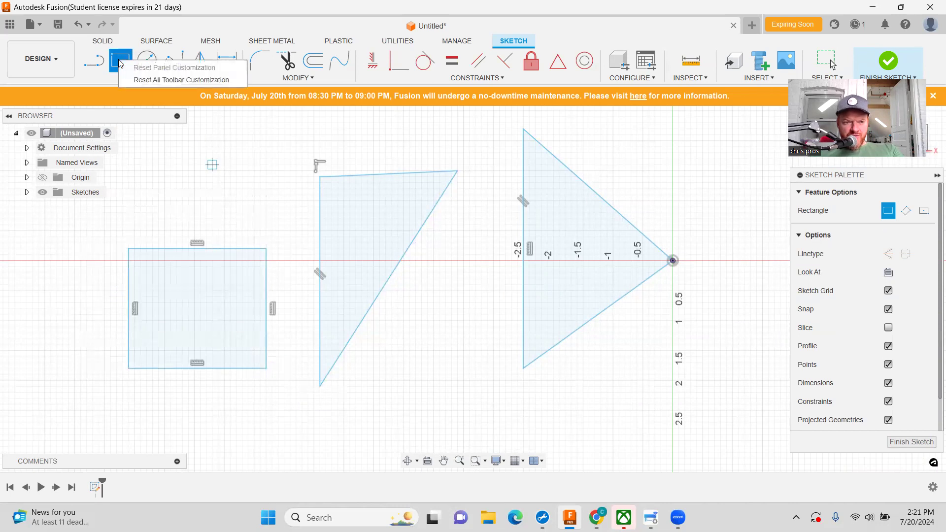
left_click(116, 51)
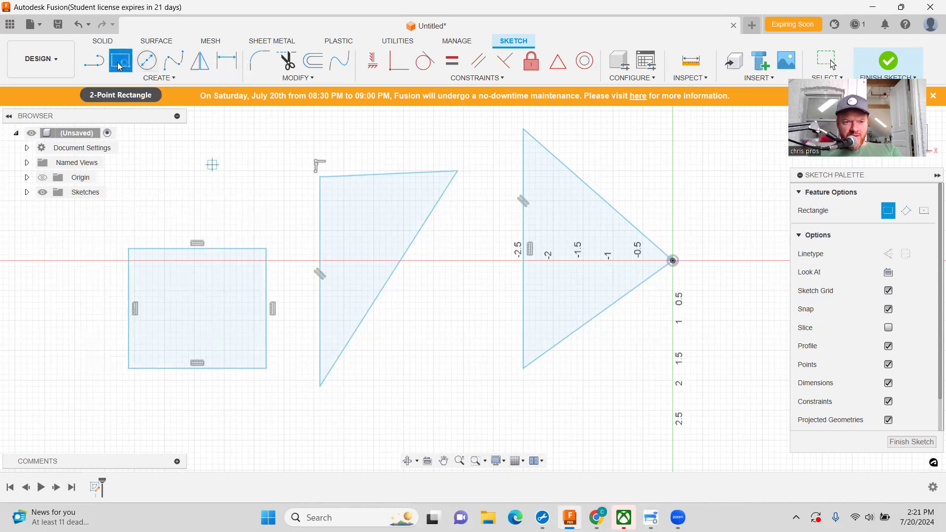
left_click(156, 82)
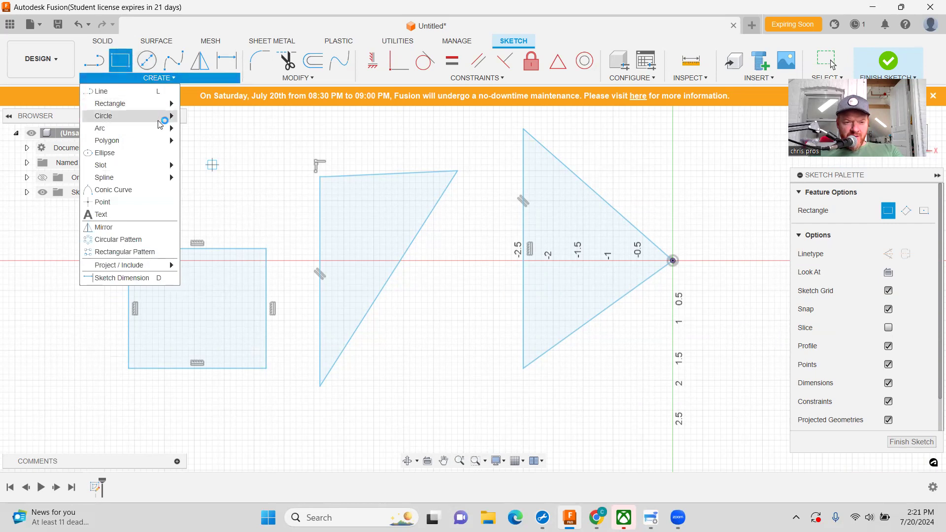
mouse_move(174, 104)
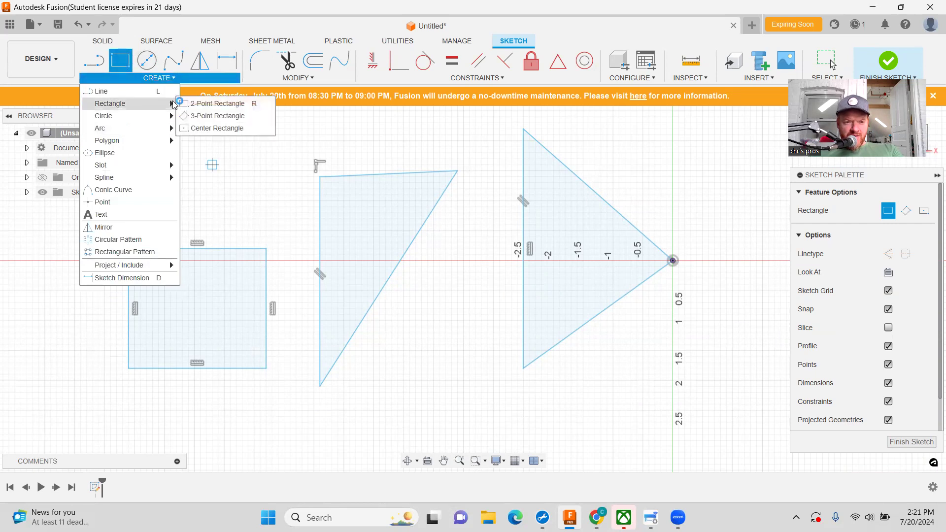
left_click(216, 129)
left_click(217, 164)
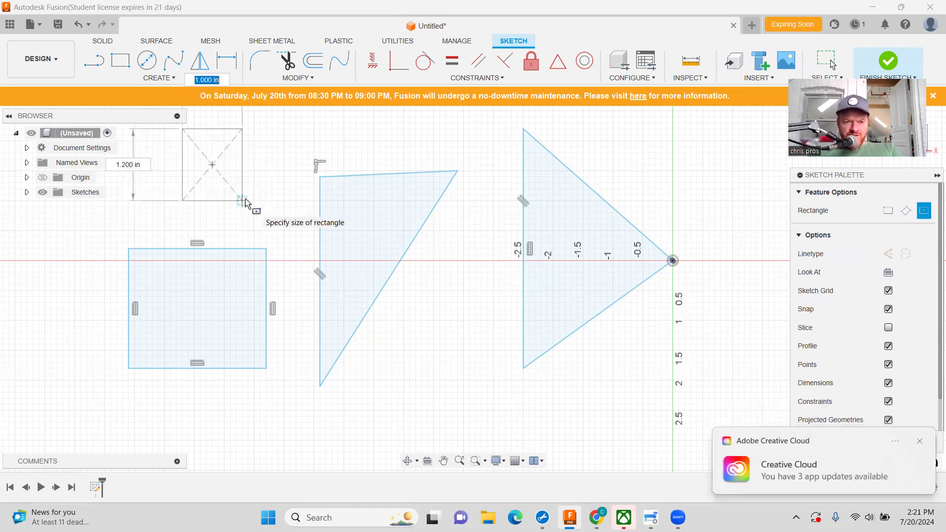
key("Tab")
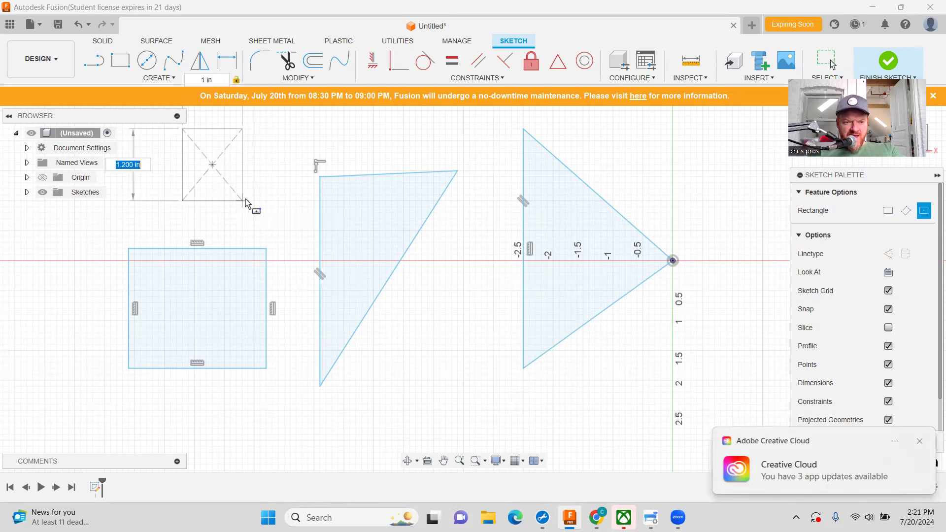
type("1")
key("Return")
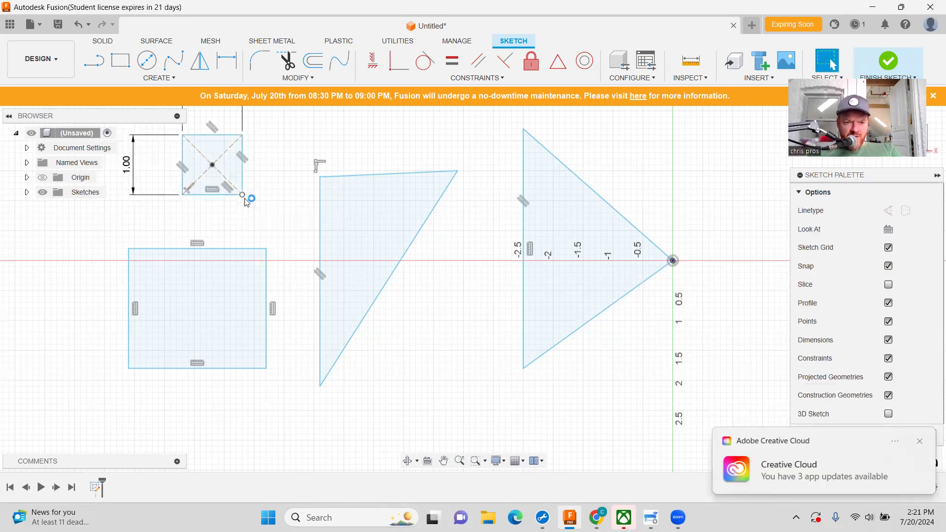
Step: Set the center rectangle's width dimension to 2 in
scroll(172, 151, "down", 1)
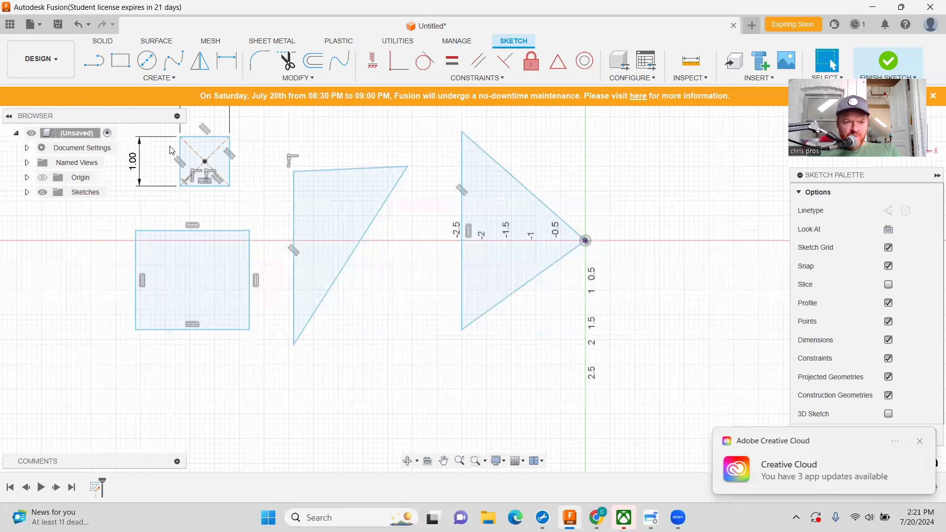
middle_click_drag(187, 252, 209, 325)
scroll(209, 325, "down", 1)
double_click(223, 204)
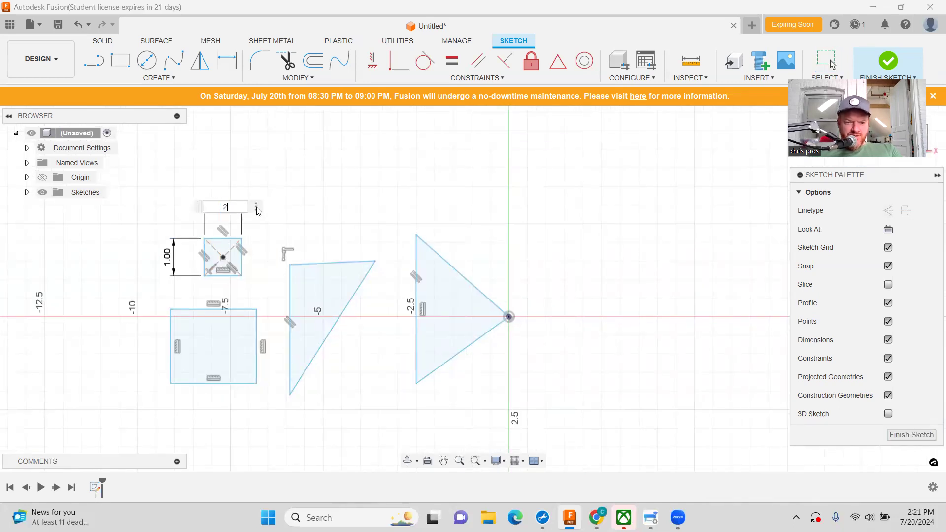
key("Return")
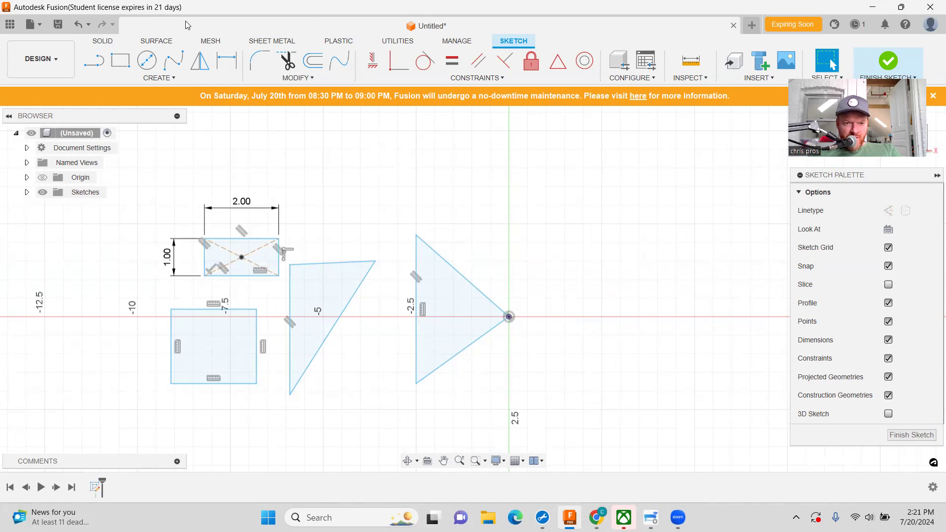
Step: Sketch two center-diameter circles on the positive X side of the origin, a small one above the horizontal axis and a larger one below
key("c")
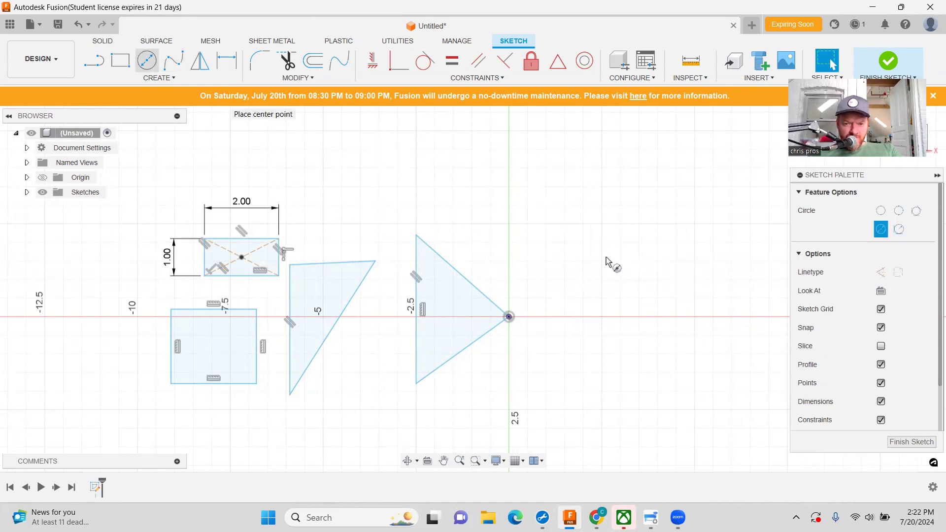
left_click(583, 261)
left_click(606, 261)
left_click(616, 375)
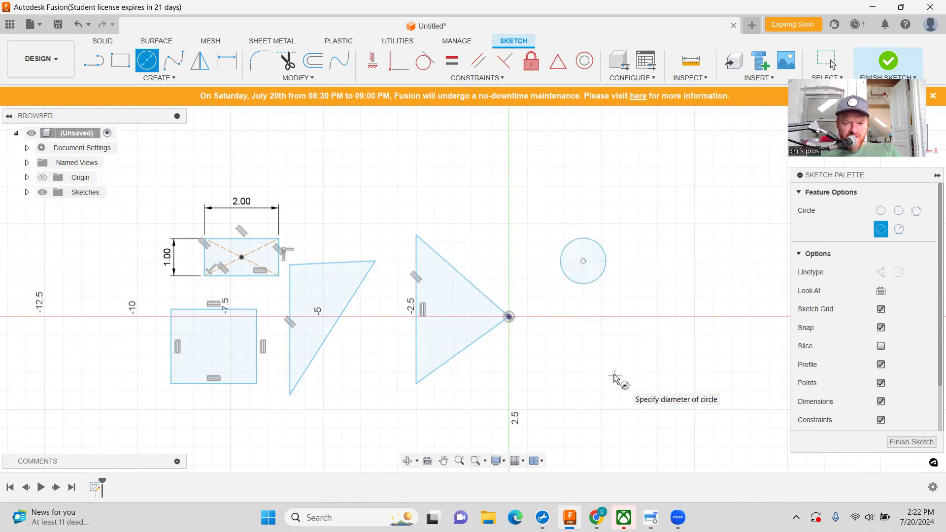
left_click(551, 376)
Step: Sketch a closed fit point spline through seven points above the triangles and the small circle, ending on its start point
left_click(174, 60)
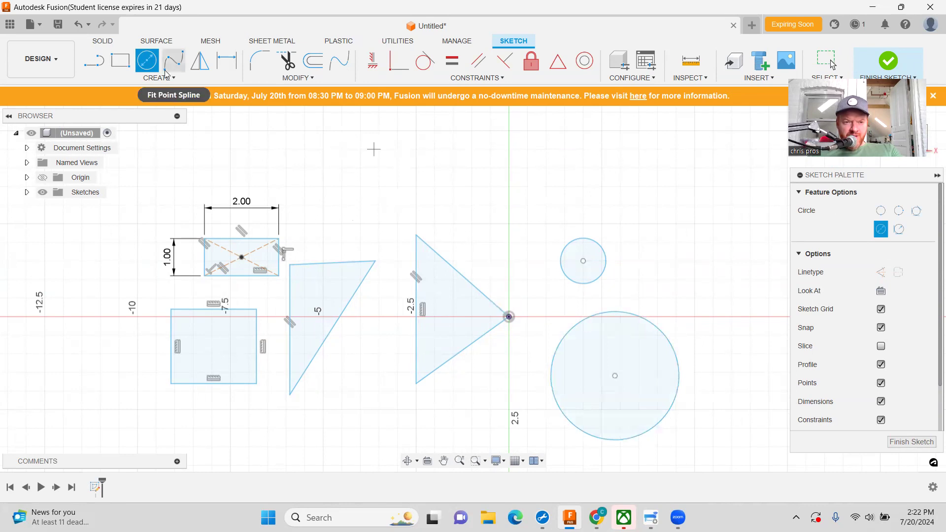
left_click(358, 178)
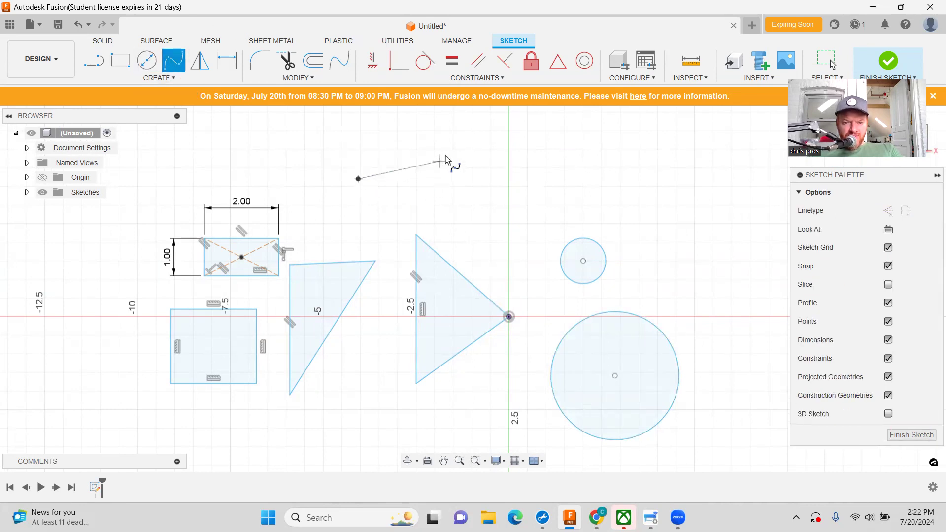
left_click(508, 229)
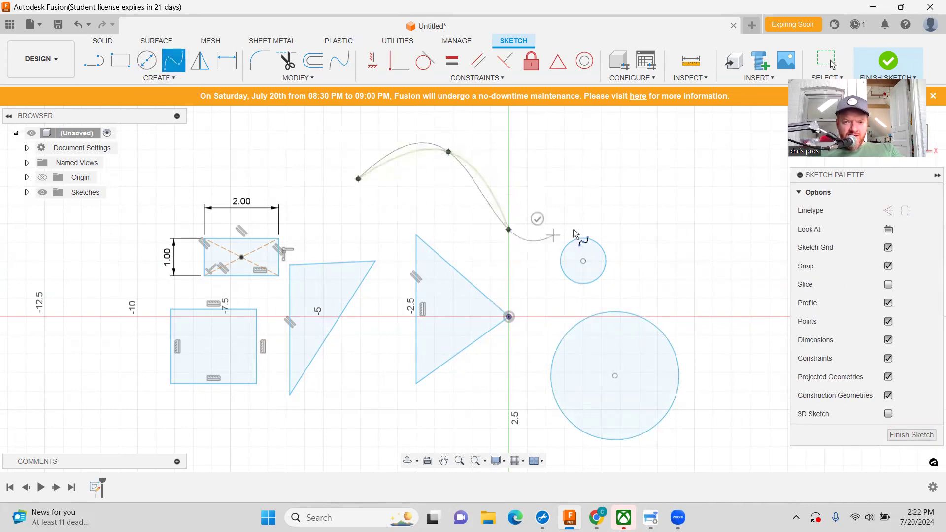
left_click(633, 199)
left_click(649, 146)
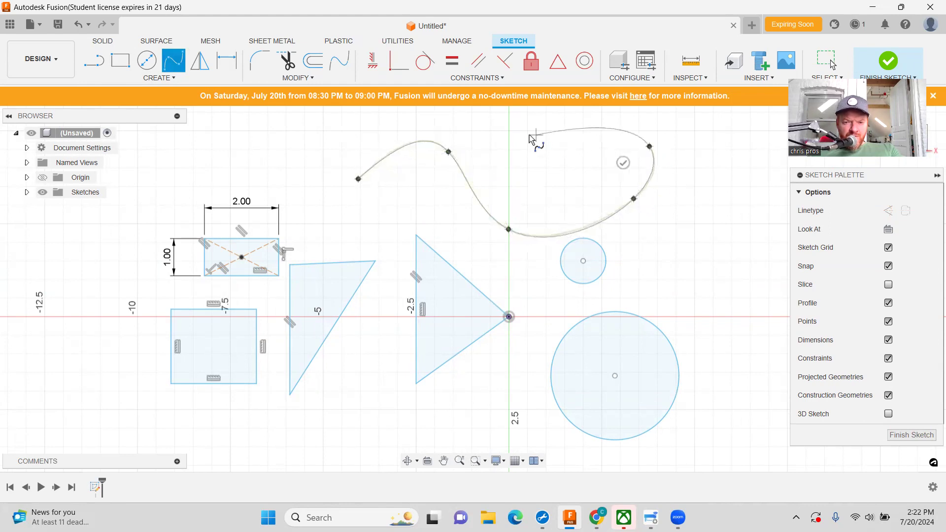
left_click(519, 135)
left_click(372, 126)
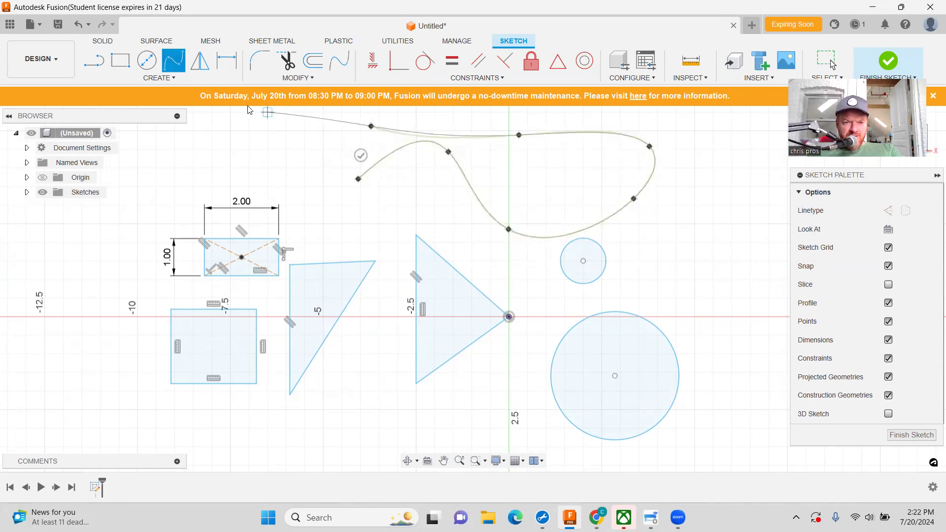
left_click(358, 179)
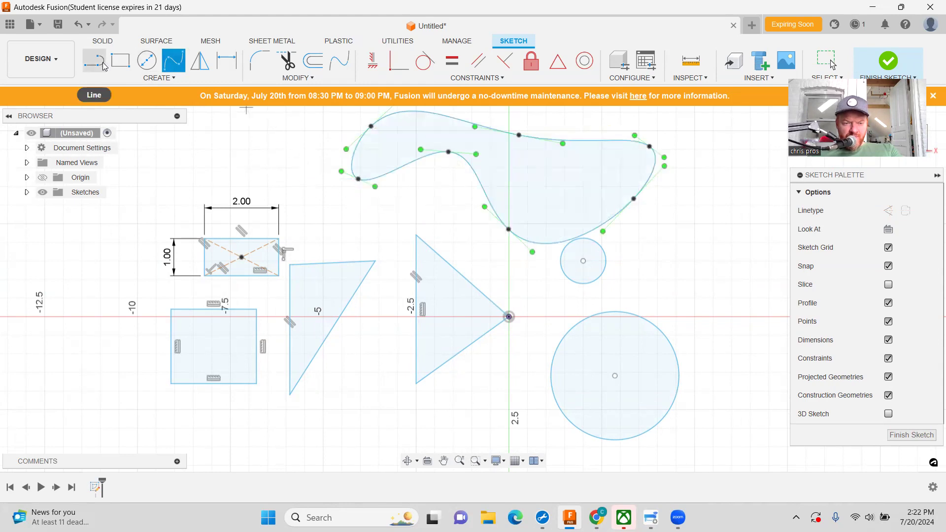
key("Escape")
scroll(446, 196, "down", 1)
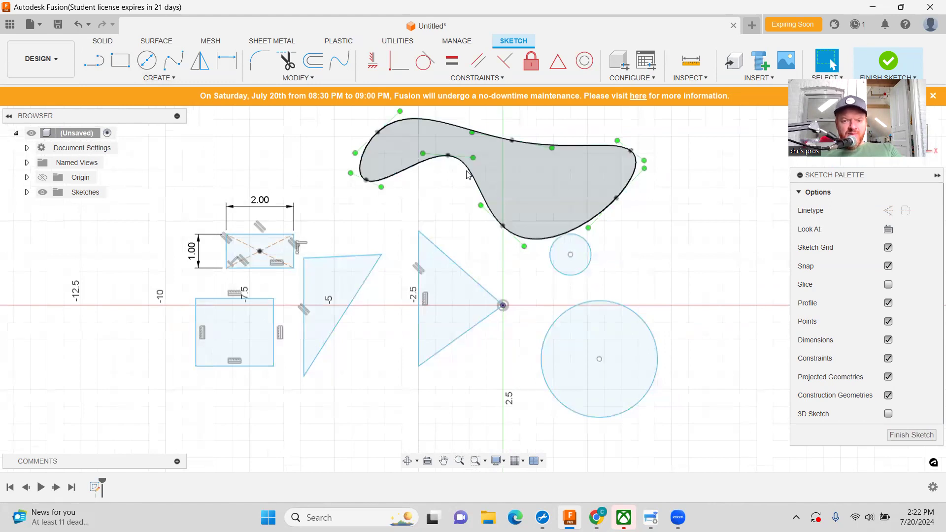
Step: Sketch an open four-point fit point spline on the outer side of the two circles, across the horizontal axis
key("l")
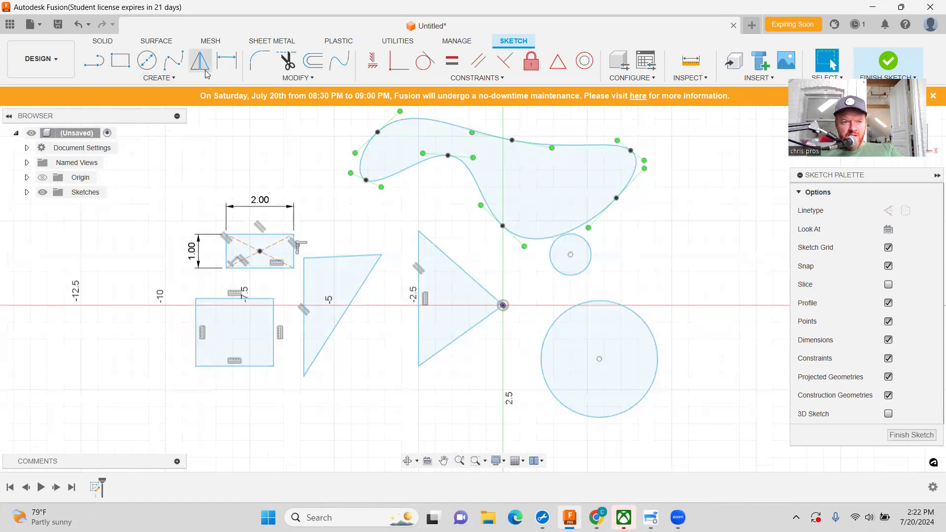
left_click(174, 60)
left_click(740, 280)
left_click(671, 243)
left_click(671, 288)
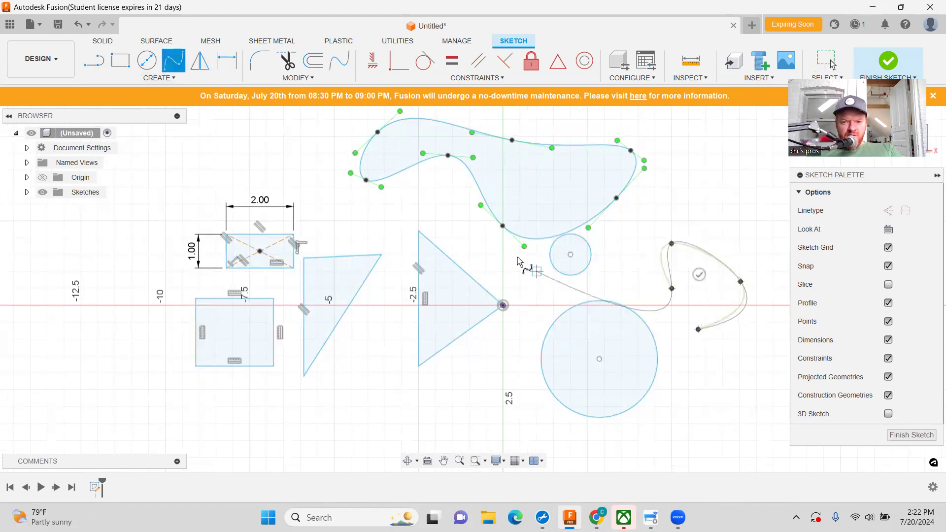
Step: Sketch two connected lines forming an open V above the open spline beside the circles
left_click(97, 59)
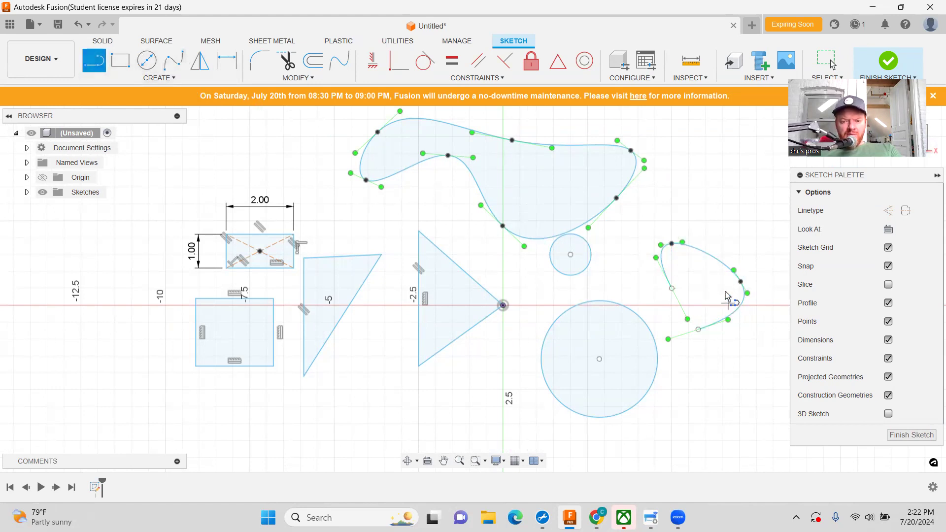
left_click(706, 195)
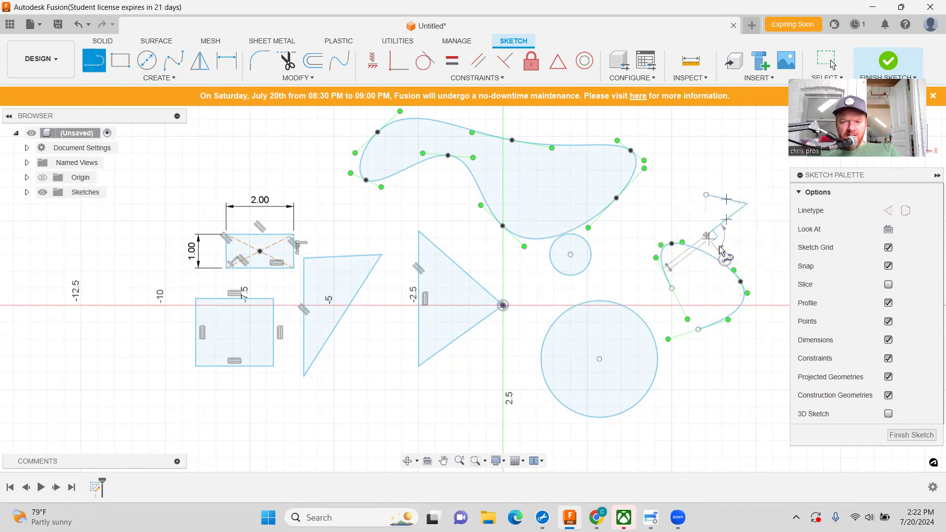
left_click(706, 235)
Step: Sketch an open U-shaped fit point spline through three points below the triangle that touches the origin
left_click(173, 60)
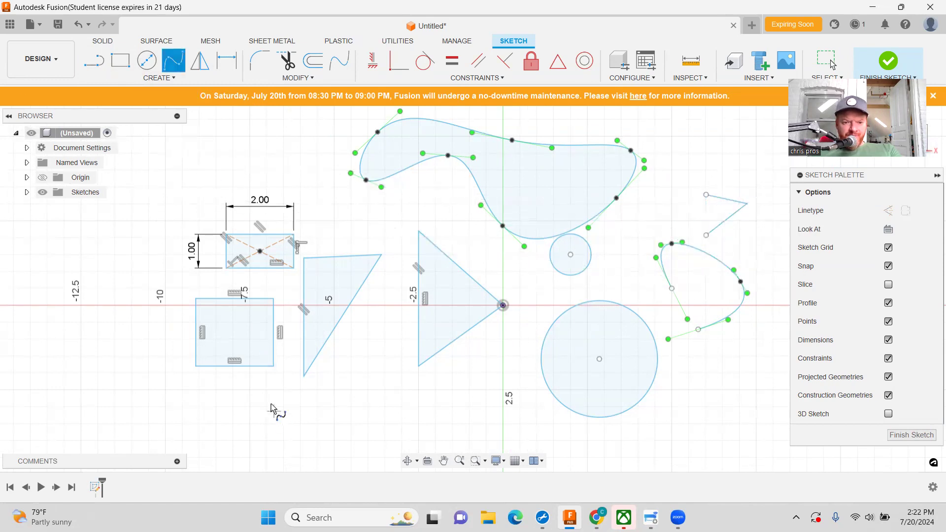
left_click(418, 439)
left_click(461, 387)
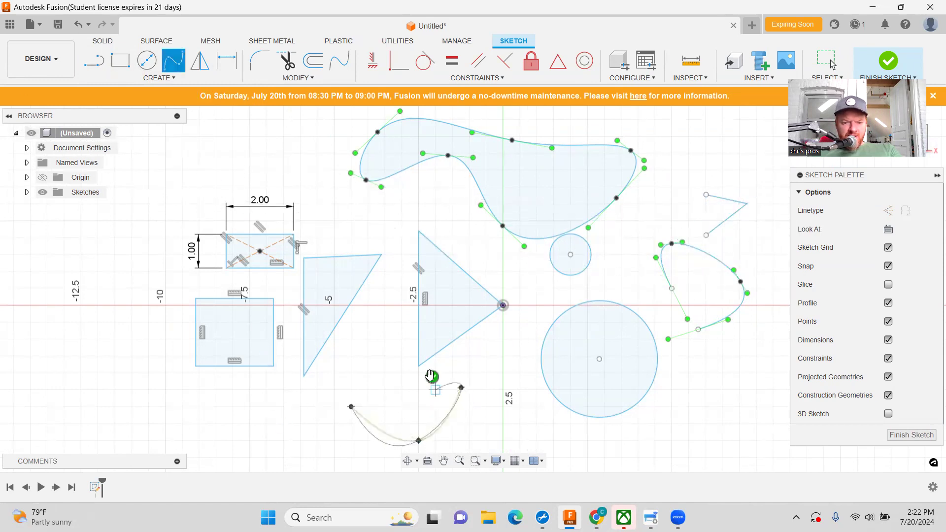
left_click(432, 378)
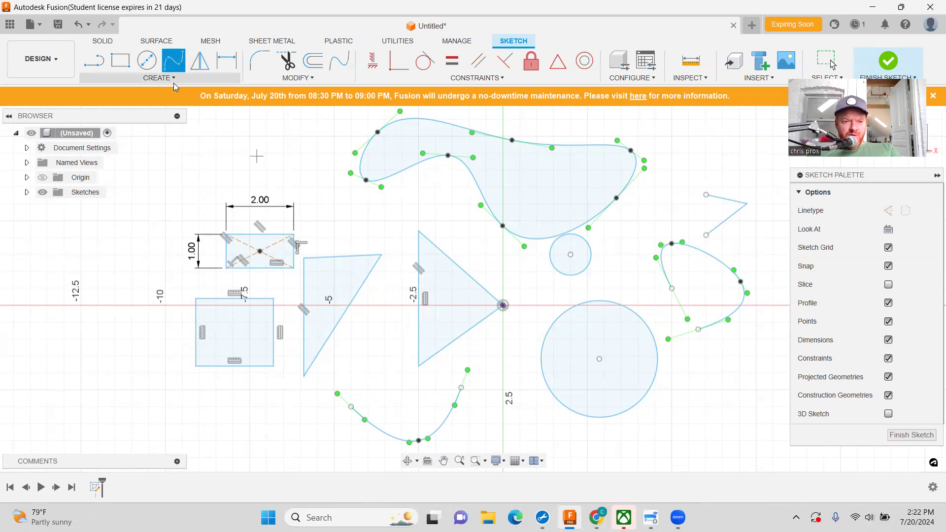
Step: Sketch a six-sided circumscribed polygon with a radius of about 0.7 in above the dimensioned center rectangle
left_click(158, 79)
mouse_move(153, 147)
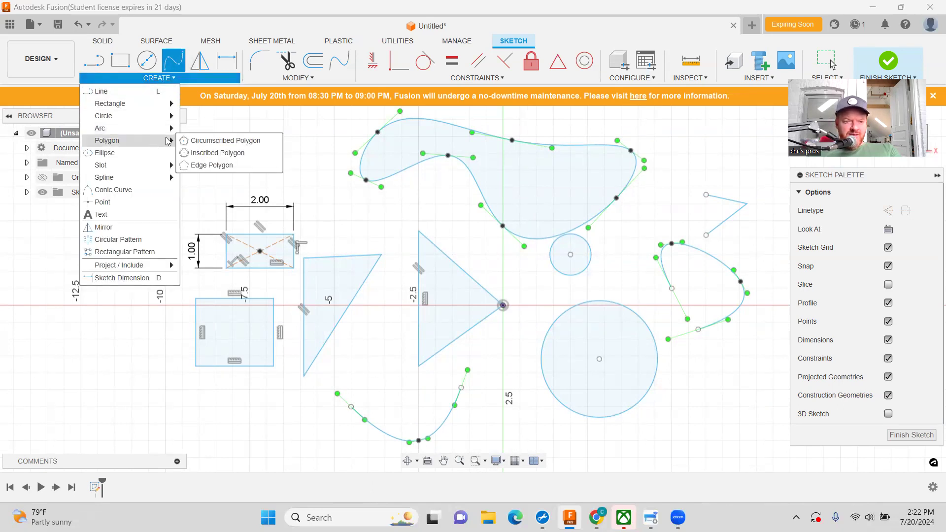
left_click(220, 142)
left_click(226, 146)
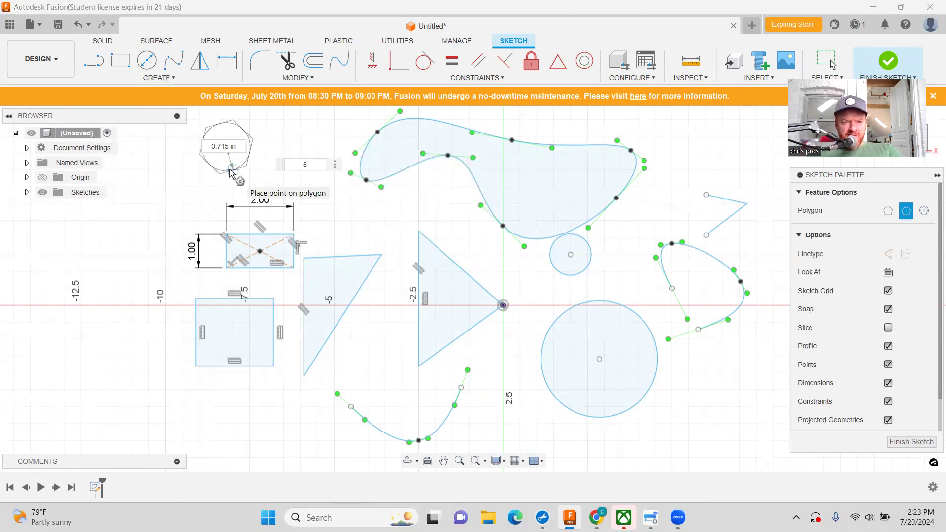
left_click(230, 172)
Step: Sketch a five-sided circumscribed polygon with a radius of about 1 in, overlapping the hexagon above the center rectangle
left_click(270, 174)
key("Tab")
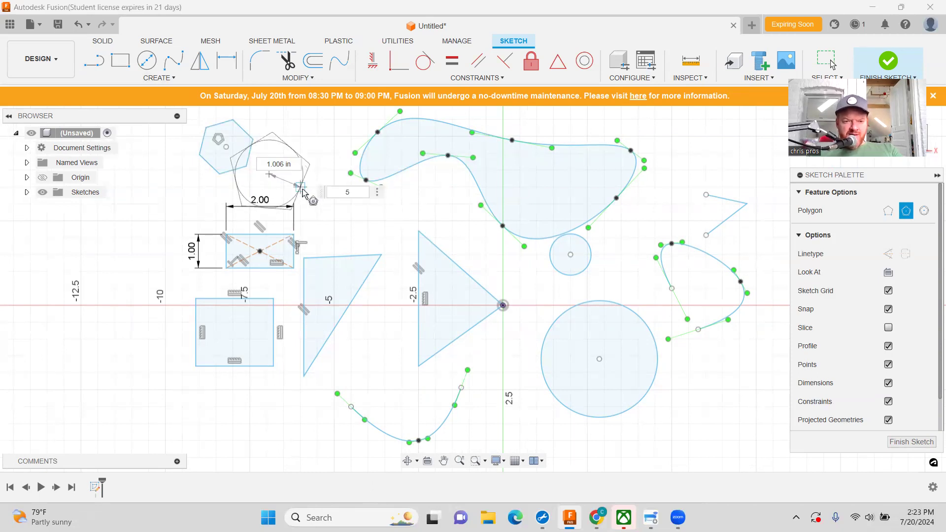
key("Return")
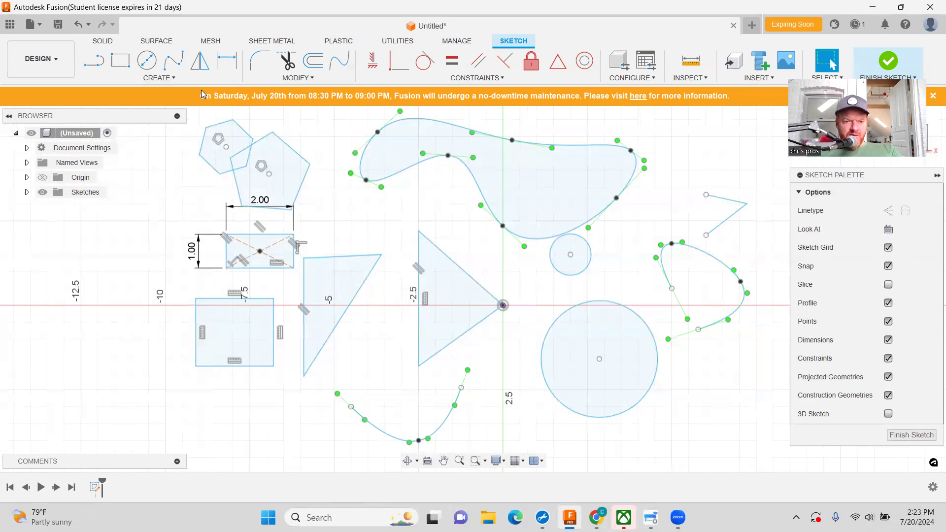
Step: Place a roughly square sketch text frame on the outer side of the two rectangles, across the horizontal axis
left_click(156, 77)
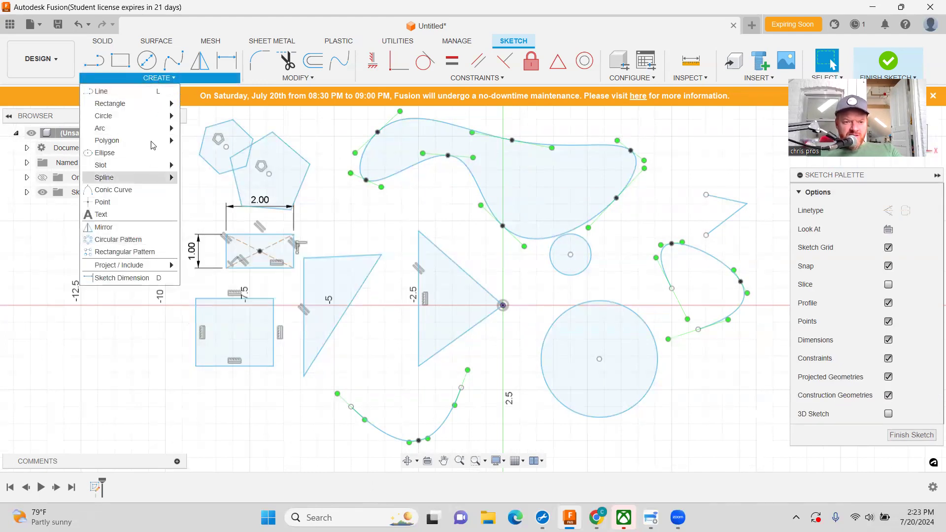
left_click(121, 215)
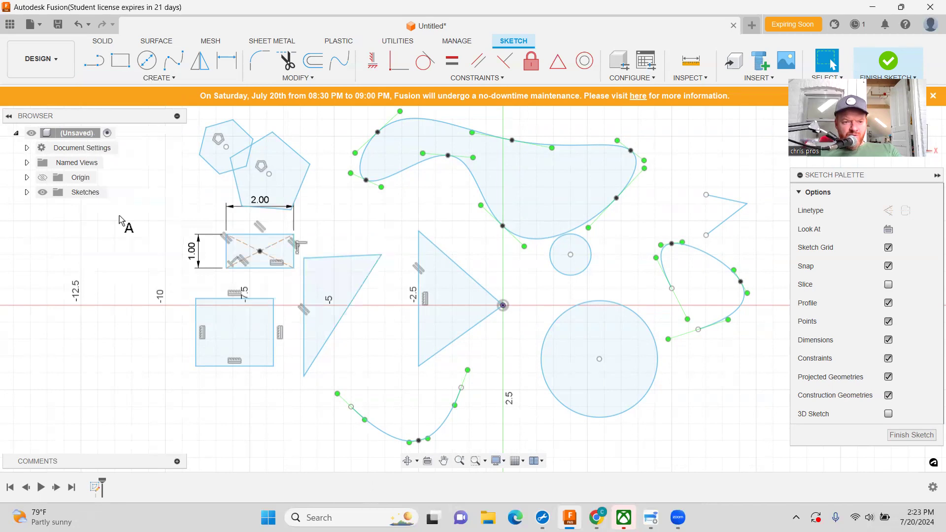
left_click(102, 274)
left_click(156, 329)
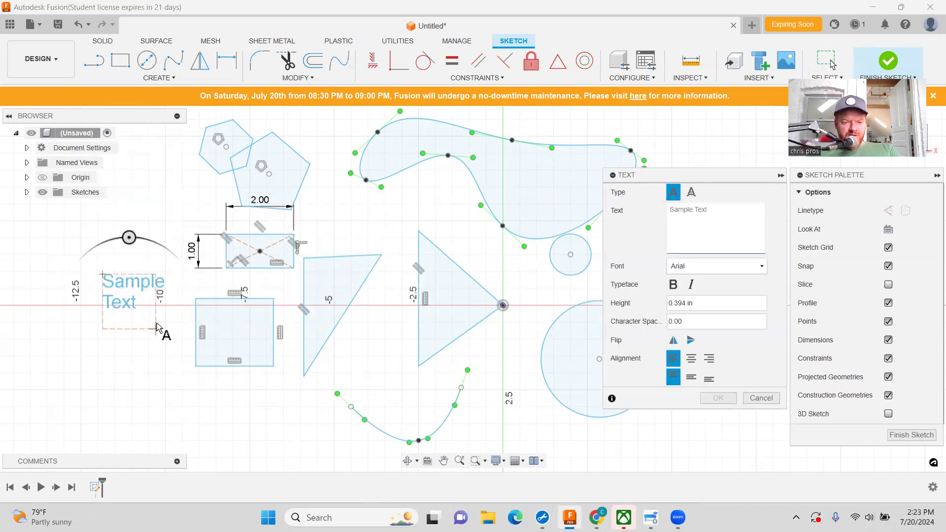